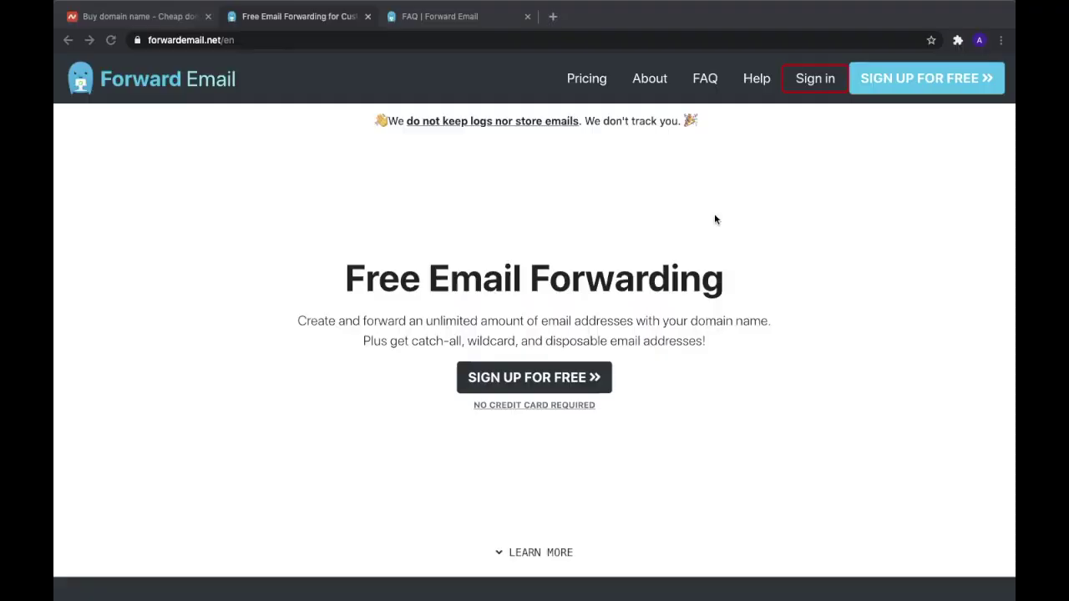
Sign in to Forward Email with a Google account
click(821, 86)
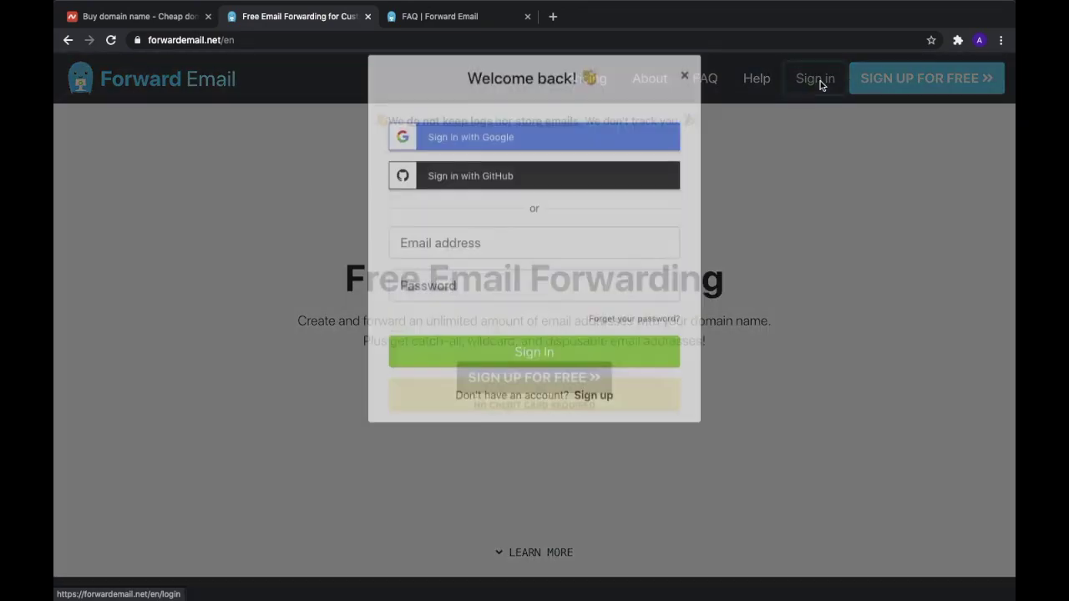
click(534, 155)
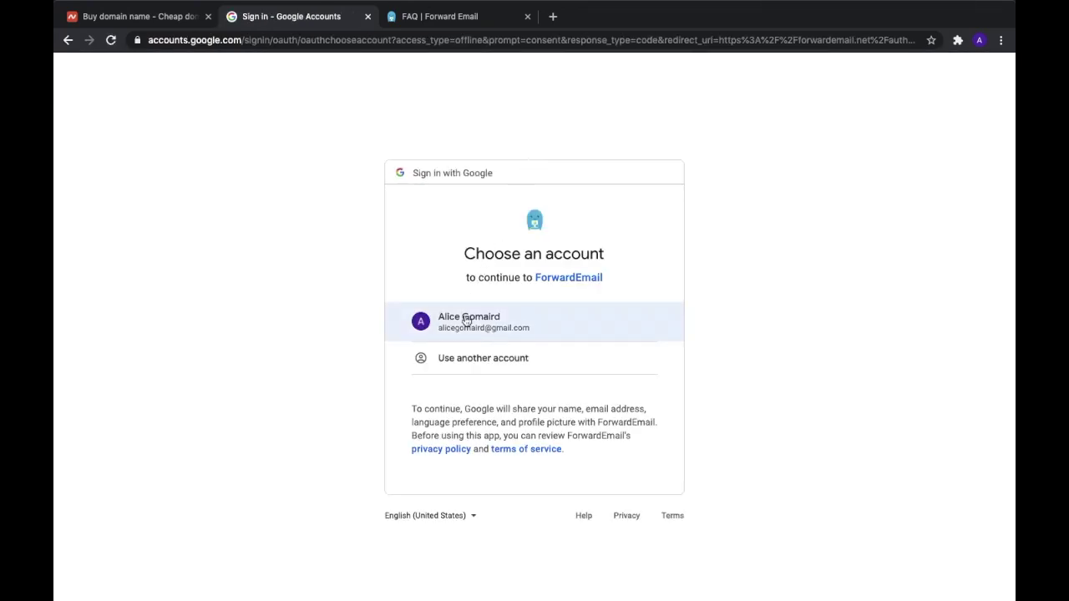
click(465, 316)
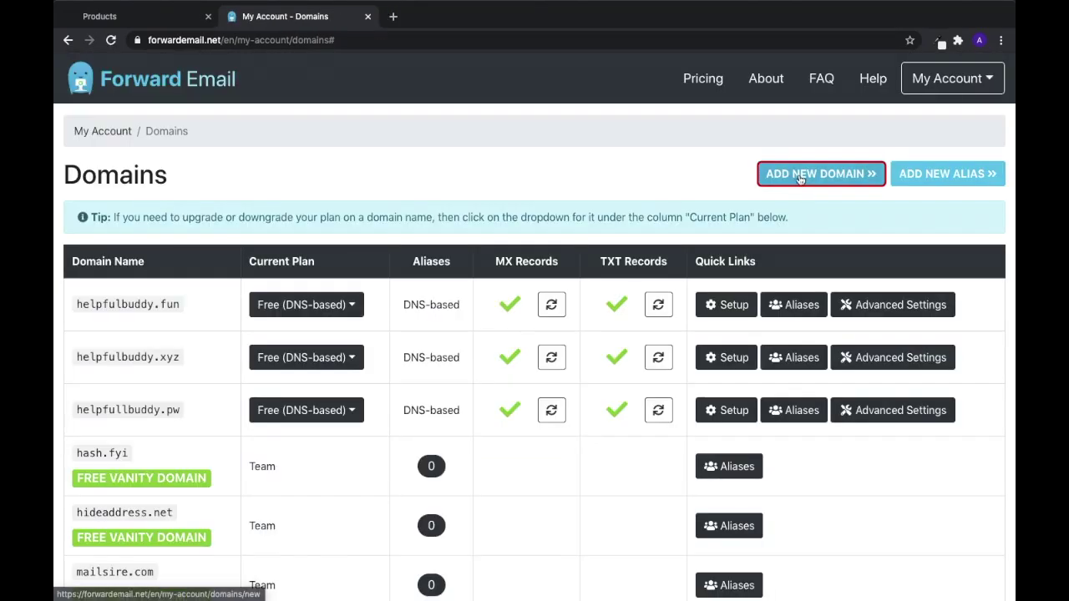
Add the new domain helpfulbuddy.info in Forward Email
click(798, 176)
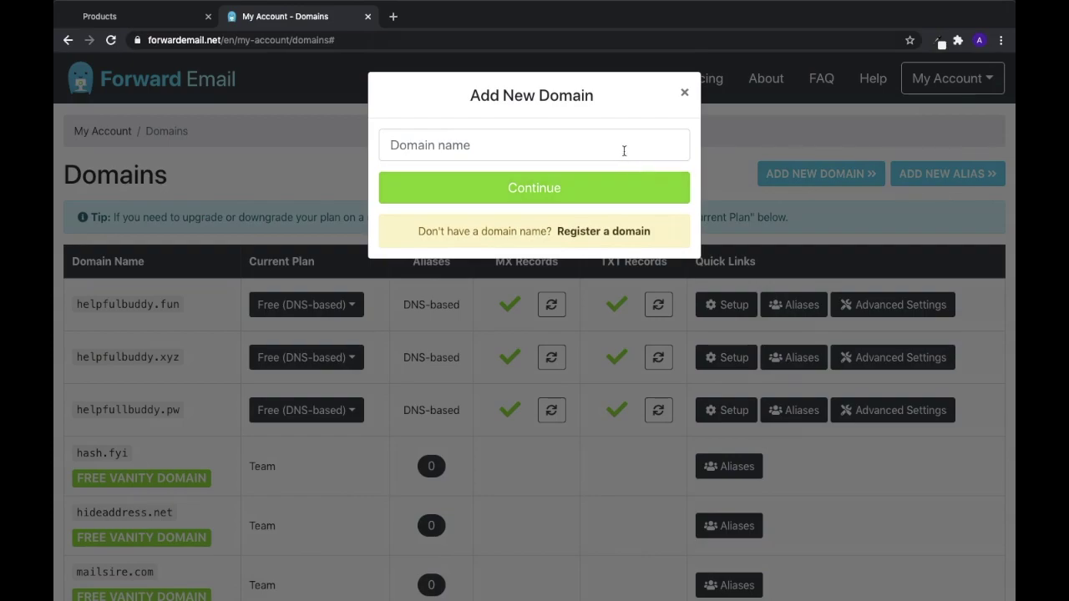
click(624, 147)
text(helpfulbuddy.info)
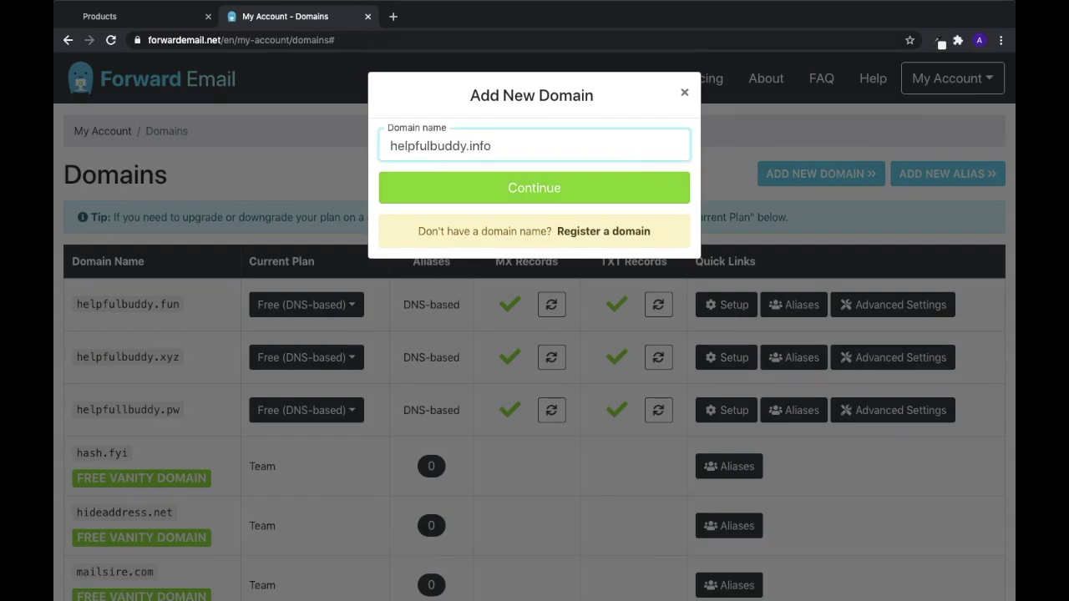
click(561, 196)
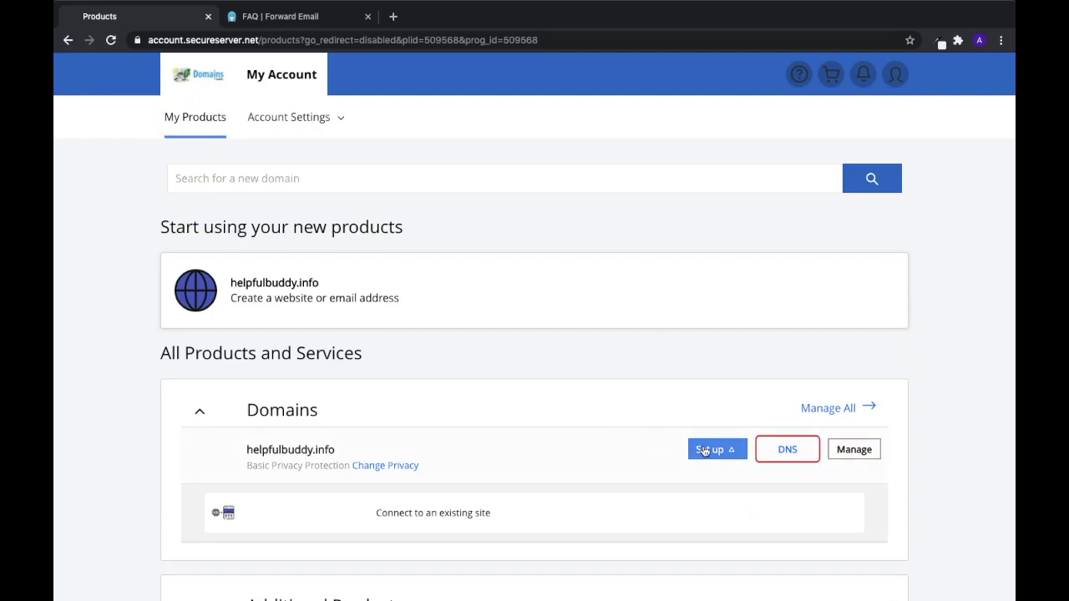
Open the DNS settings for helpfulbuddy.info from the Domains.com My Products list
click(787, 453)
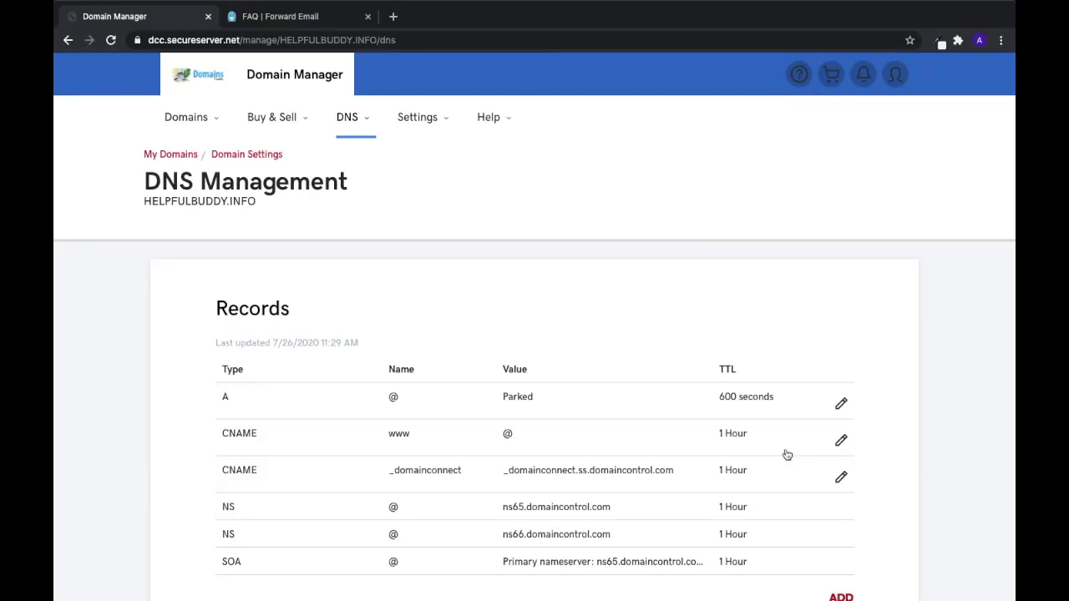
scroll(784, 453, down, 3)
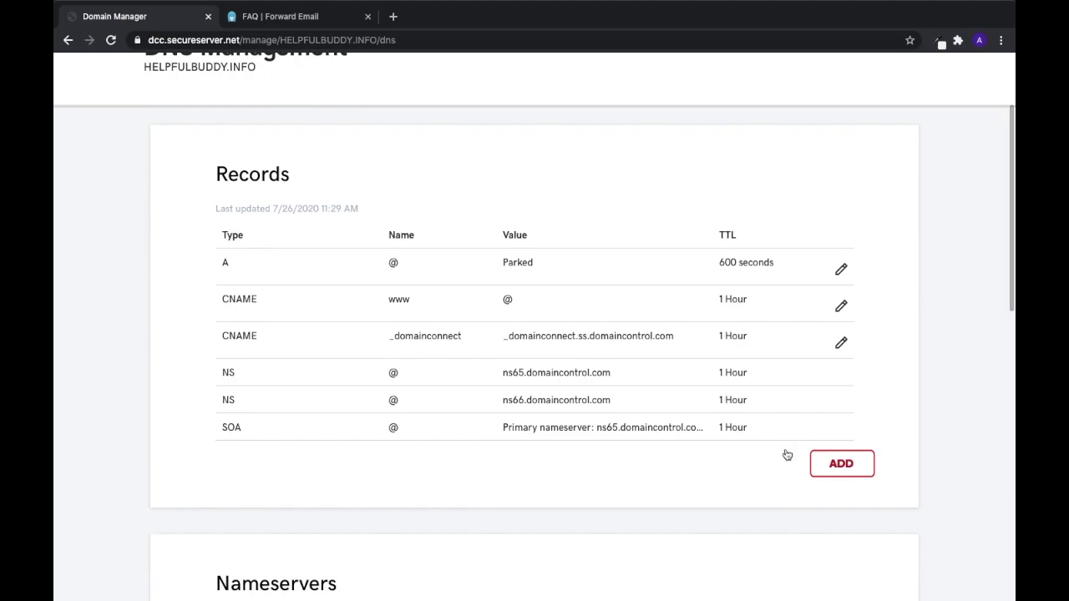
Start a new MX-type DNS record with host @
click(842, 464)
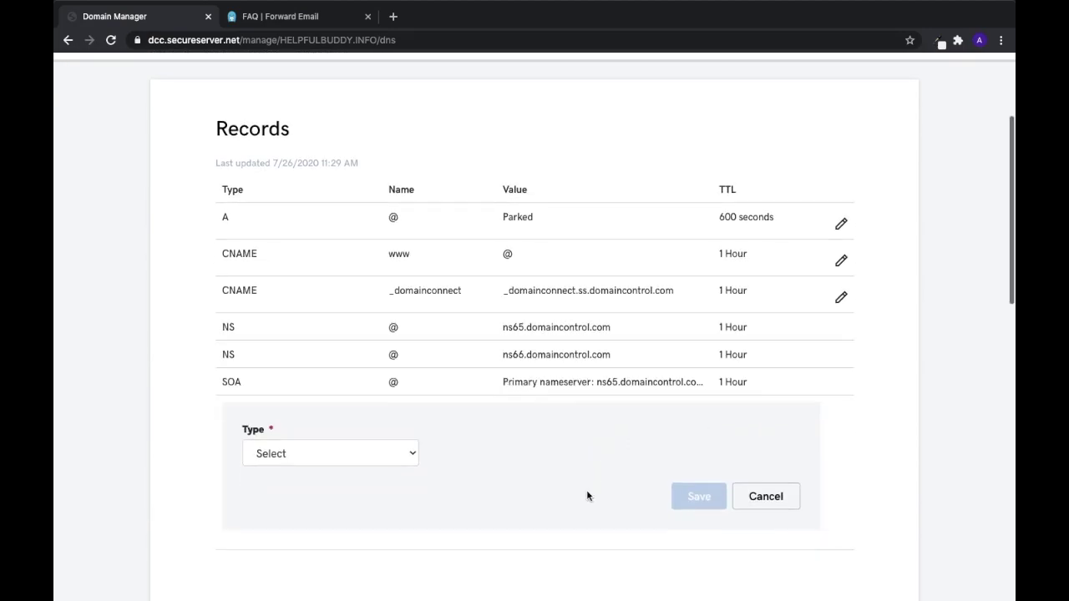
click(409, 409)
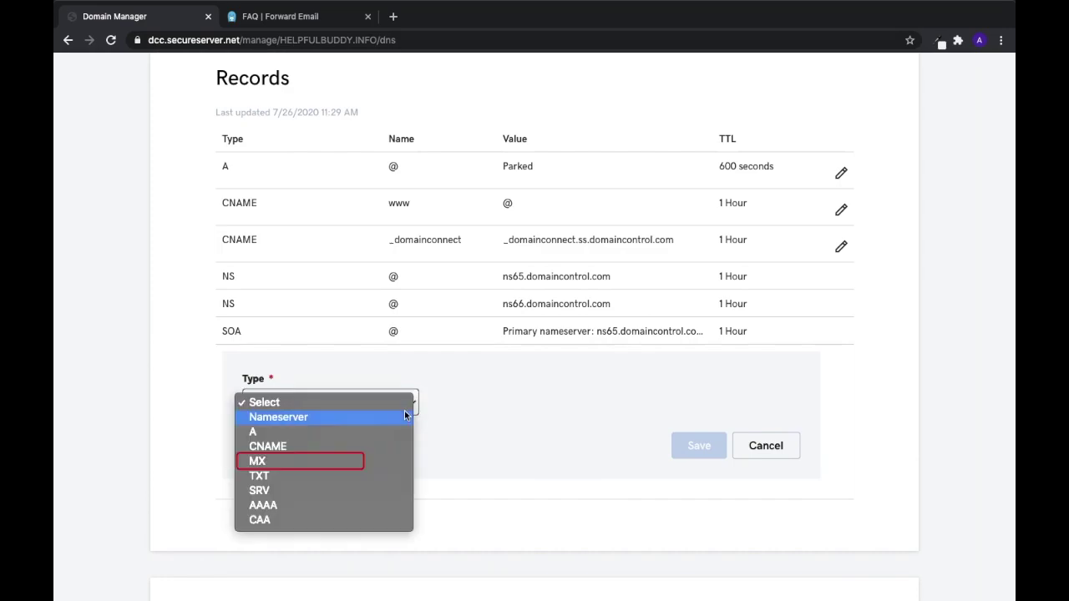
click(345, 461)
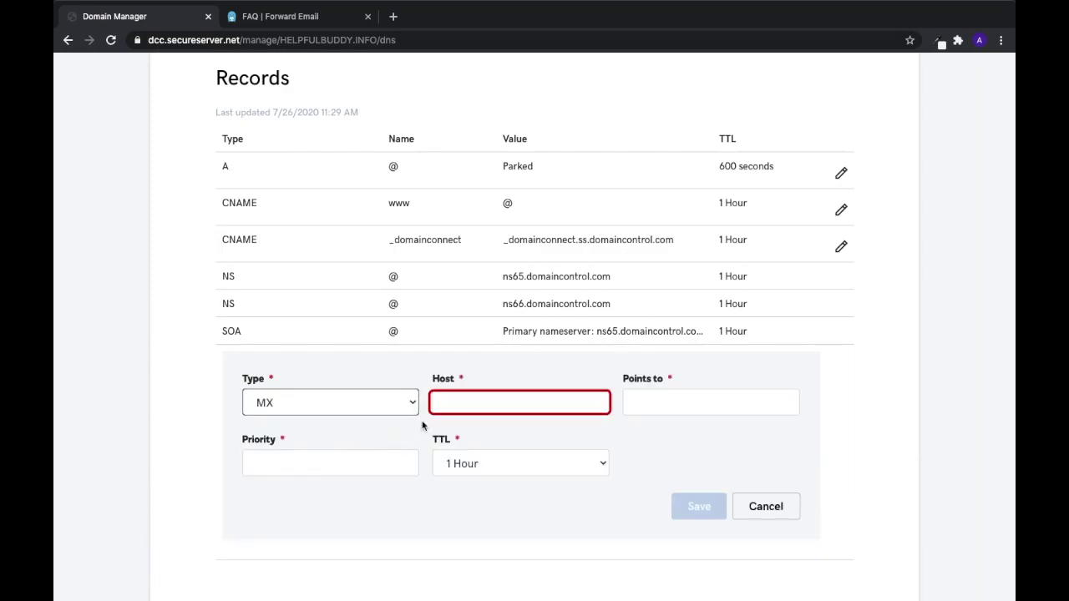
click(464, 407)
text(@)
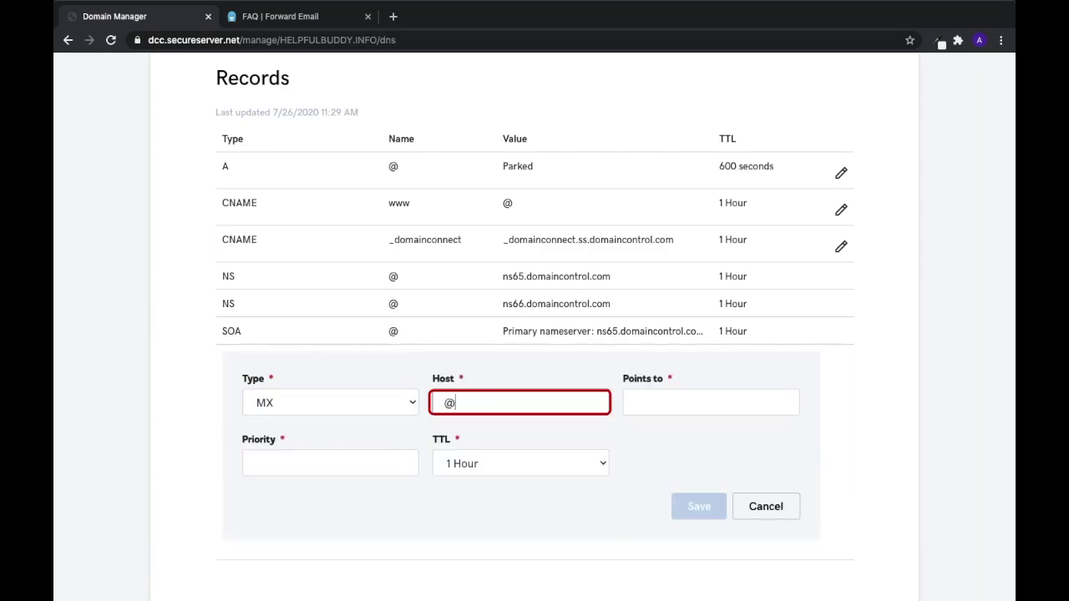
key(Tab)
Point the MX record to mx1.forwardemail.net with priority 10 and save it
click(669, 404)
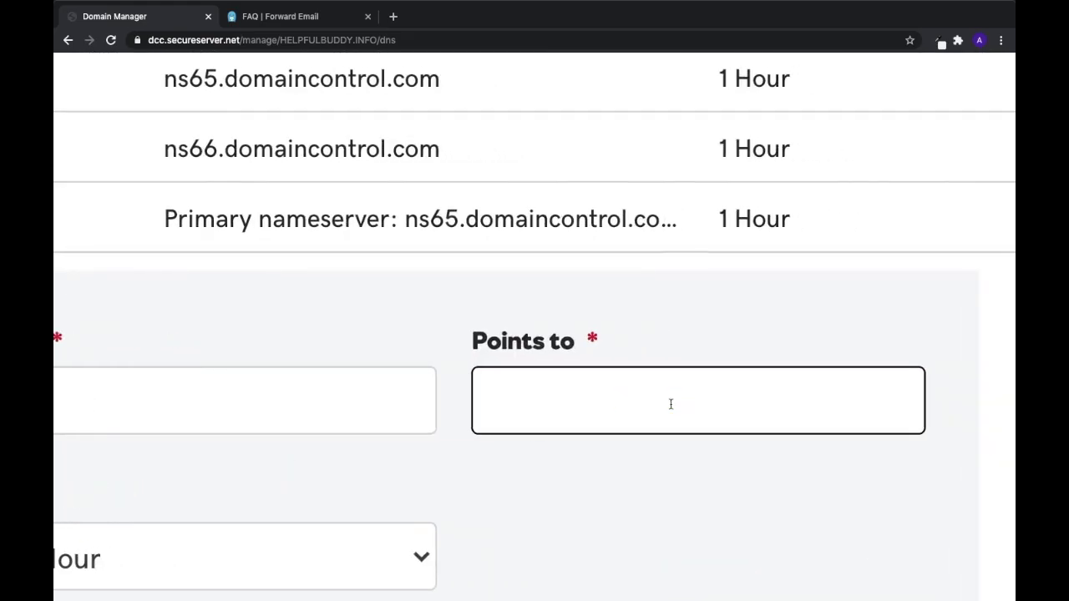
text(mx)
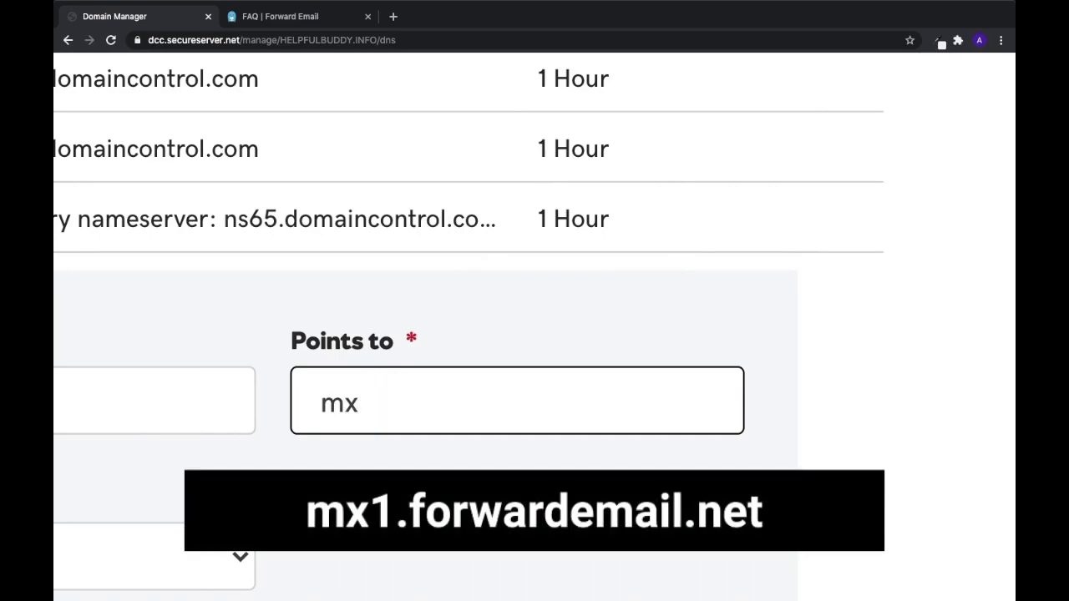
text(1.forwa)
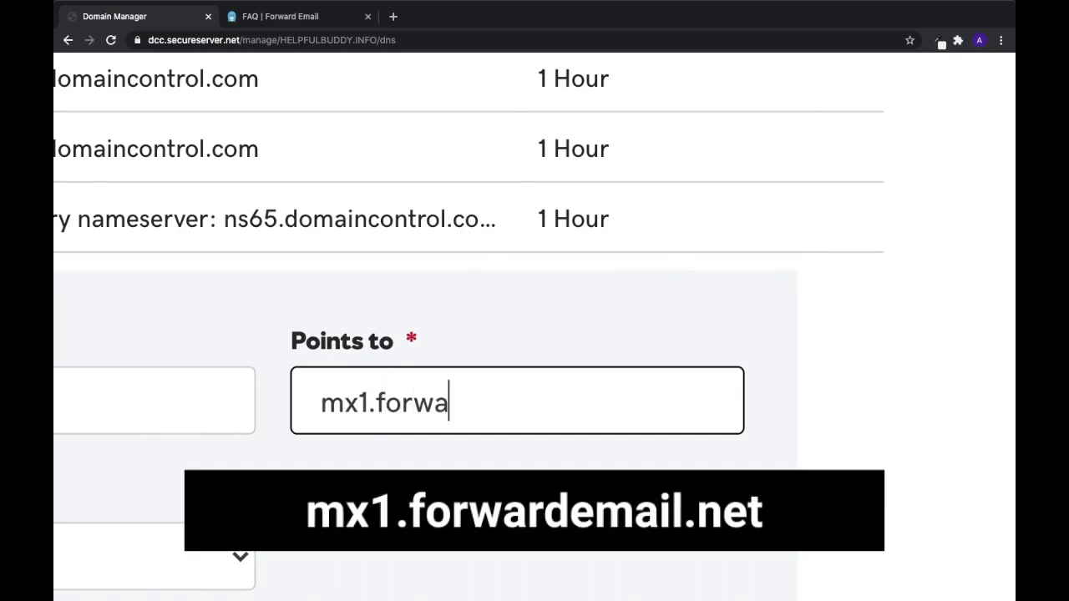
text(rdemail.net)
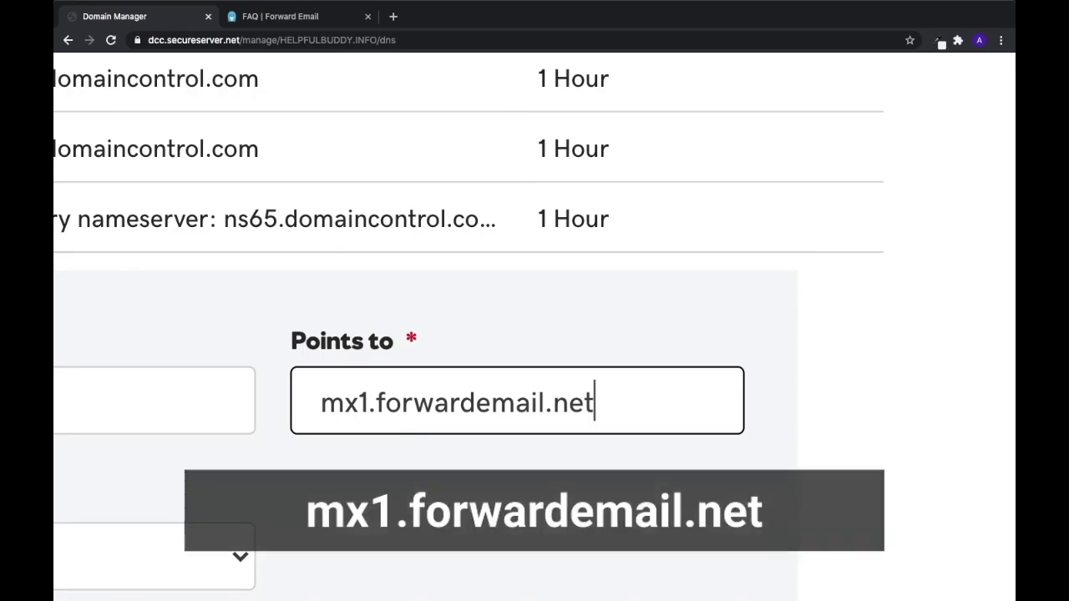
click(651, 498)
key(ctrl+0)
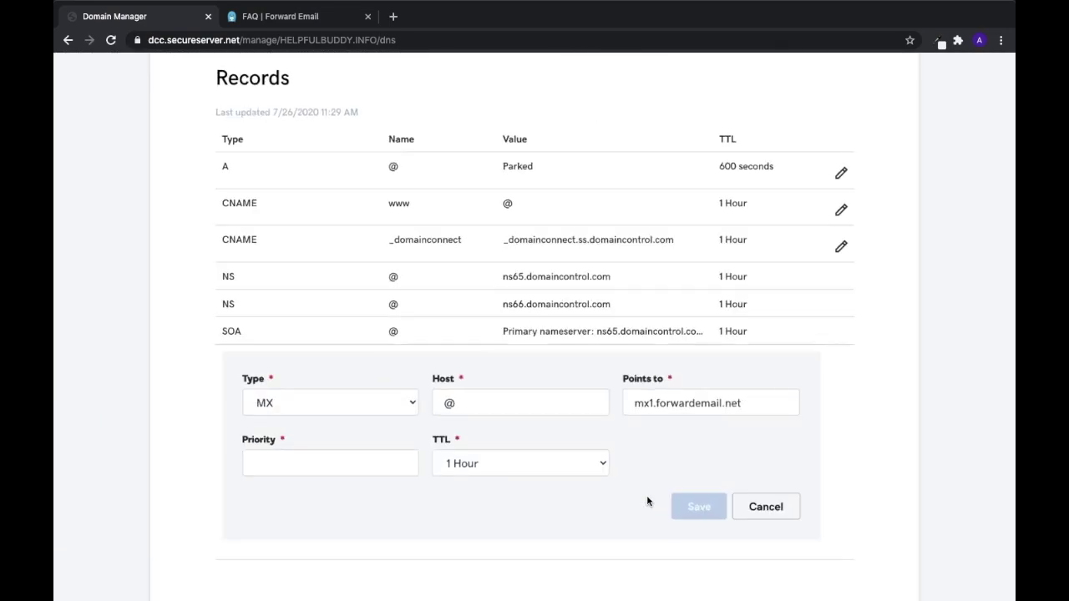
click(394, 467)
text(10)
key(Tab)
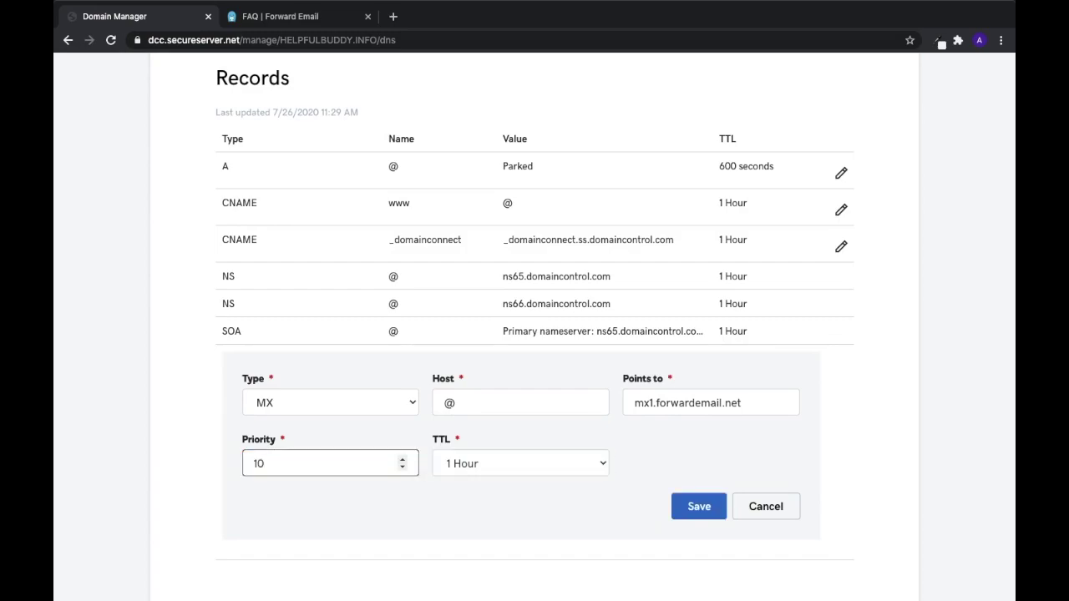
click(694, 509)
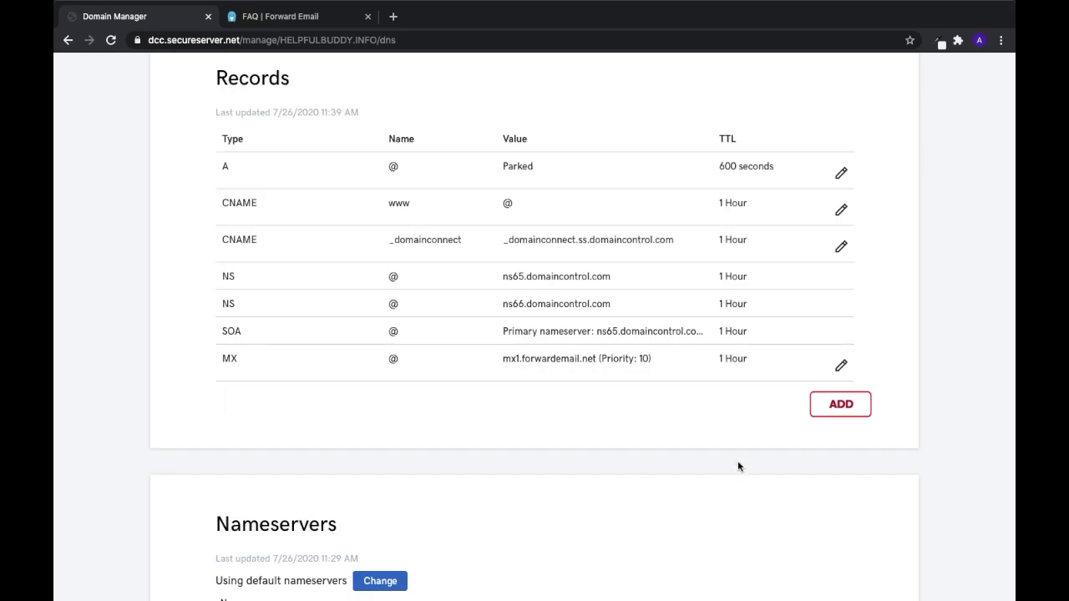
Start a second MX-type record with host @
click(847, 405)
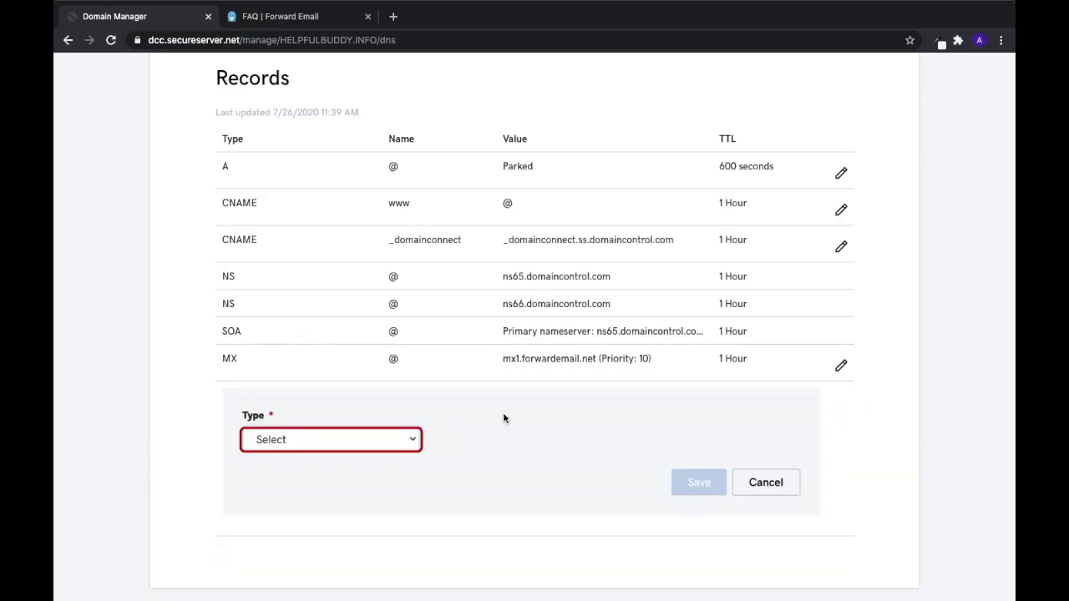
click(389, 434)
click(322, 505)
click(474, 441)
text(@)
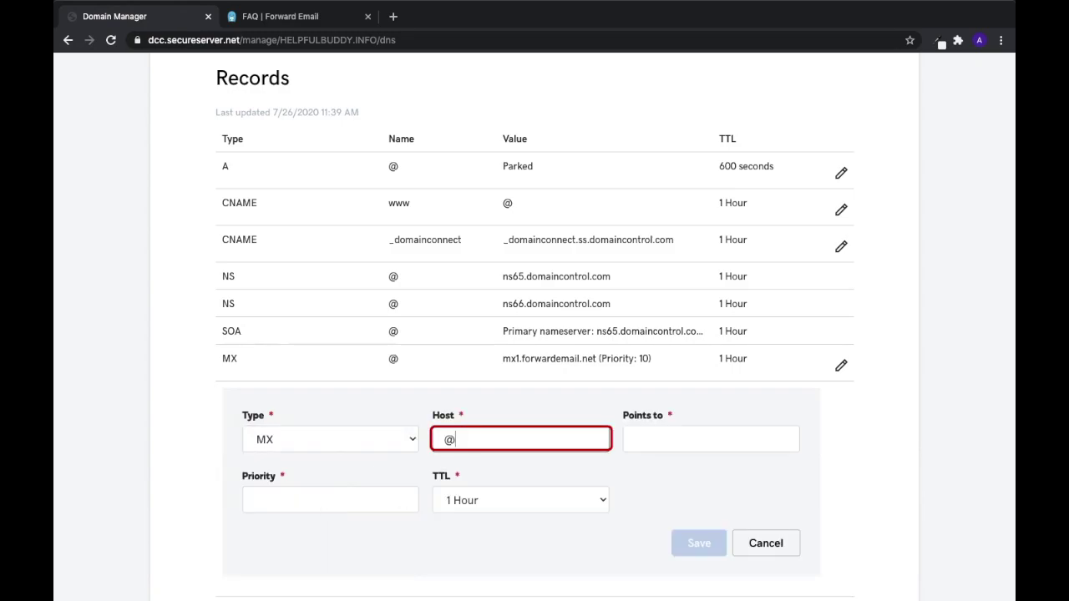
click(659, 433)
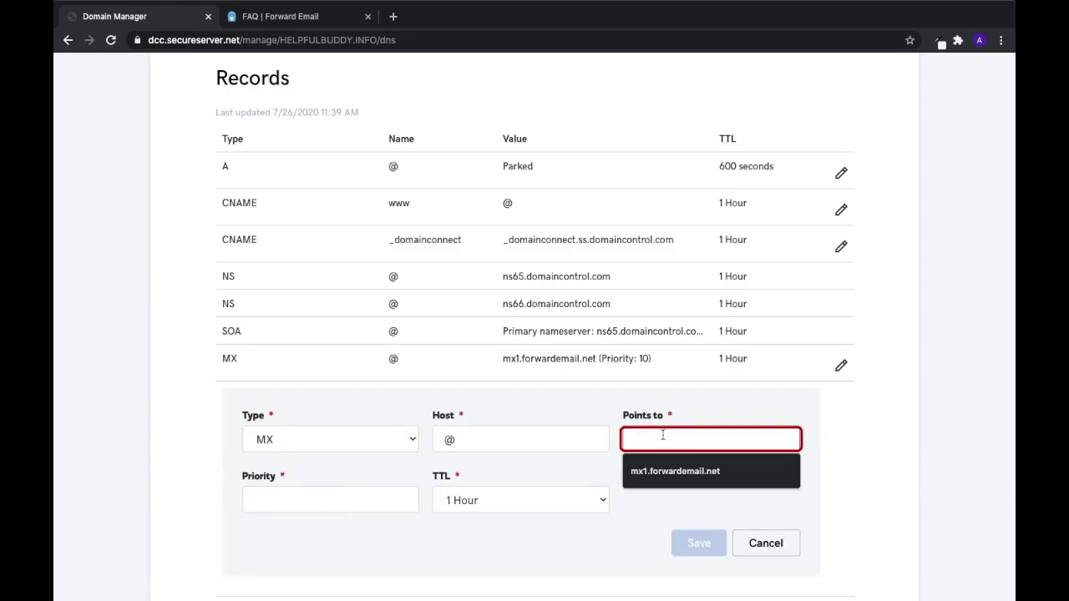
Point the second MX record to mx2.forwardemail.net with priority 10 and save it
scroll(663, 435, up, 5)
text(m)
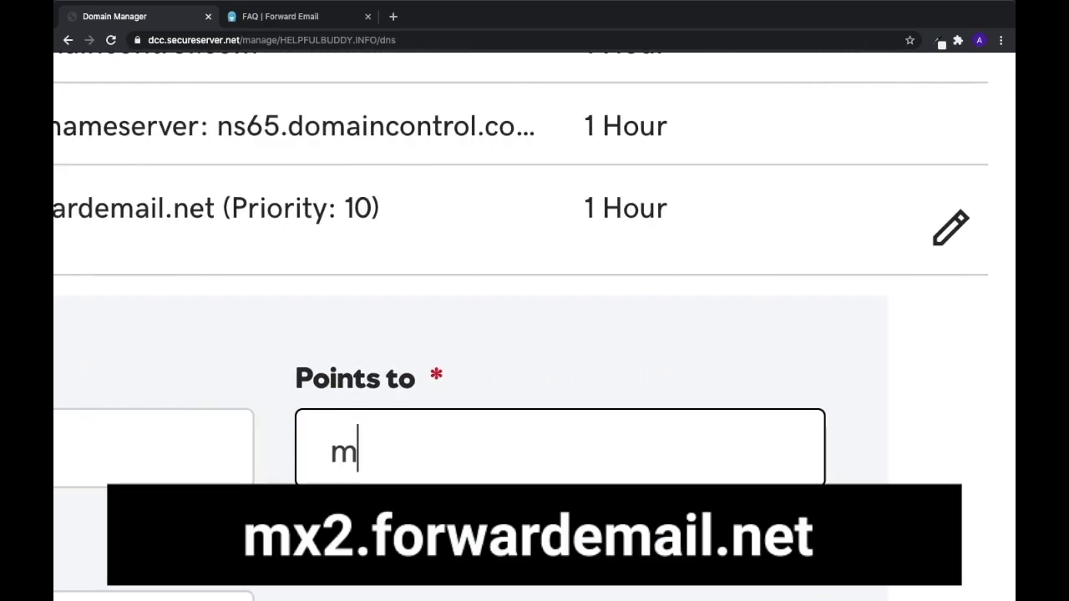
text(x2.forwa)
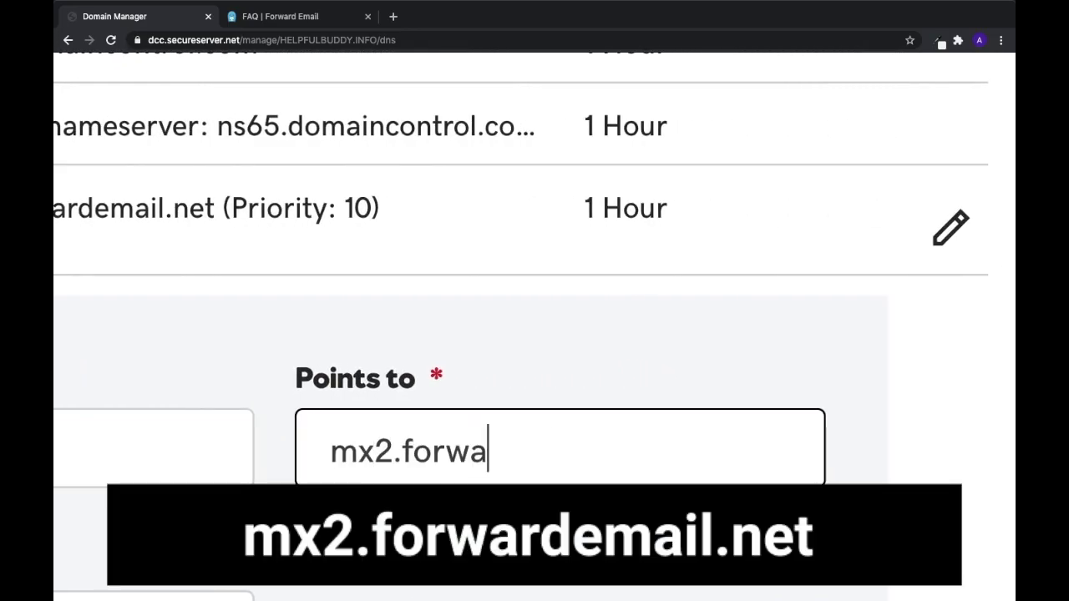
text(rdemail.)
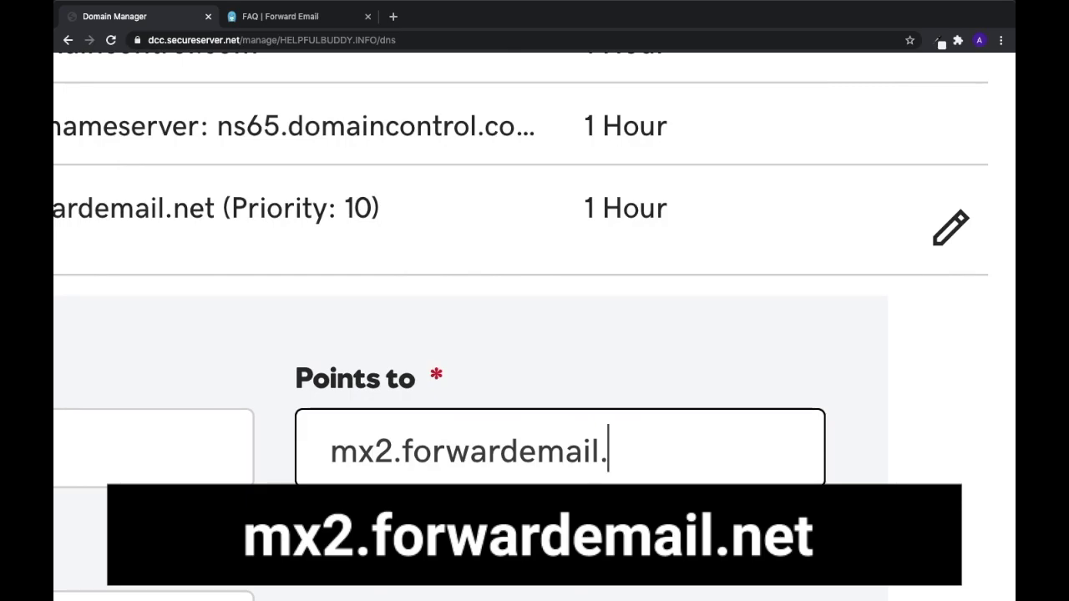
text(net)
key(Tab)
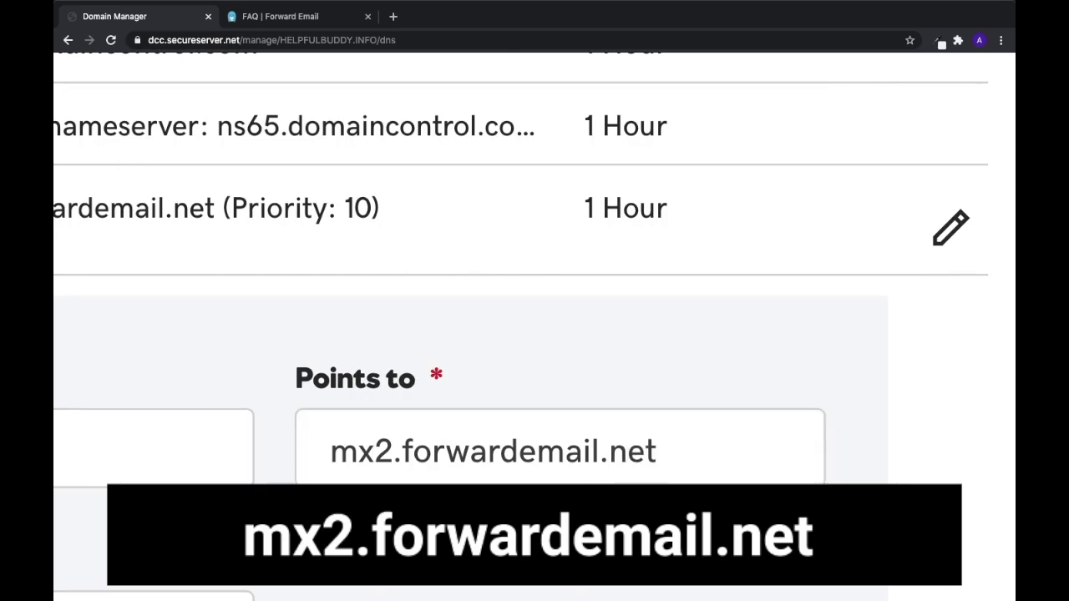
key(ctrl+0)
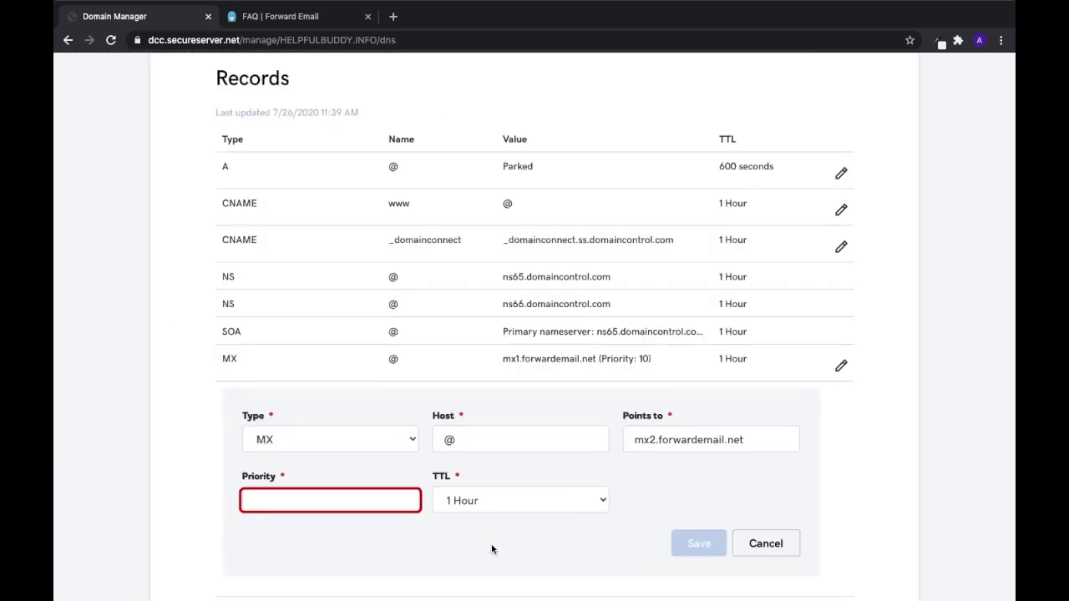
click(339, 506)
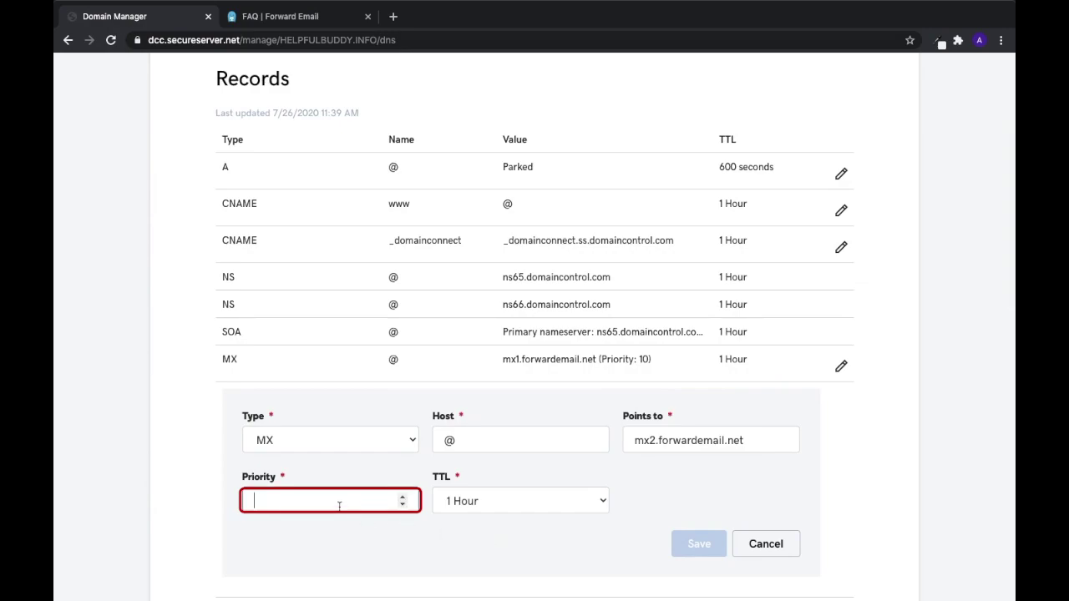
text(10)
key(Tab)
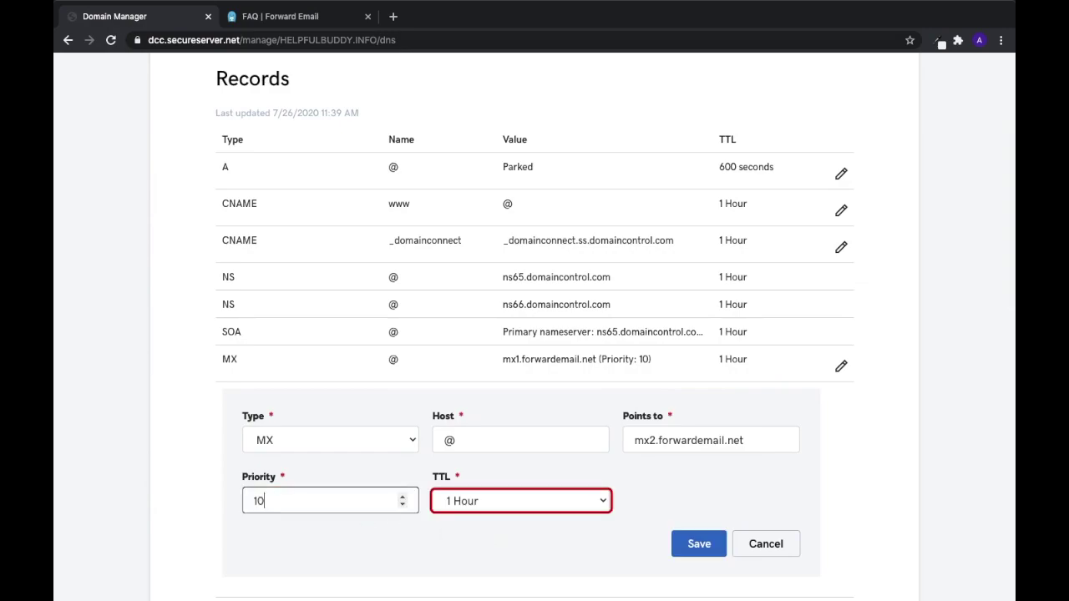
click(265, 501)
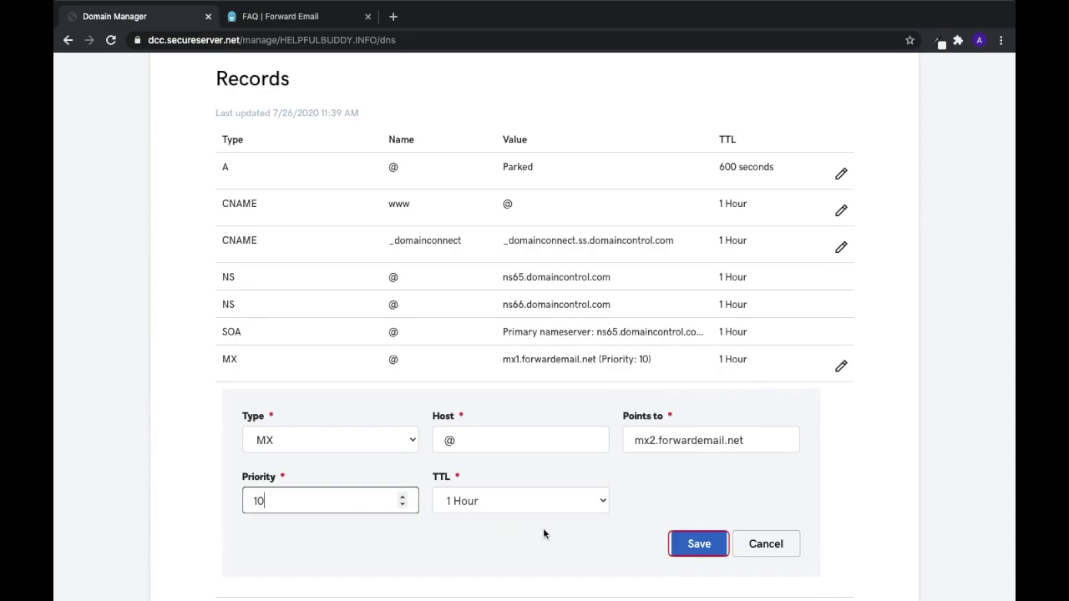
click(699, 544)
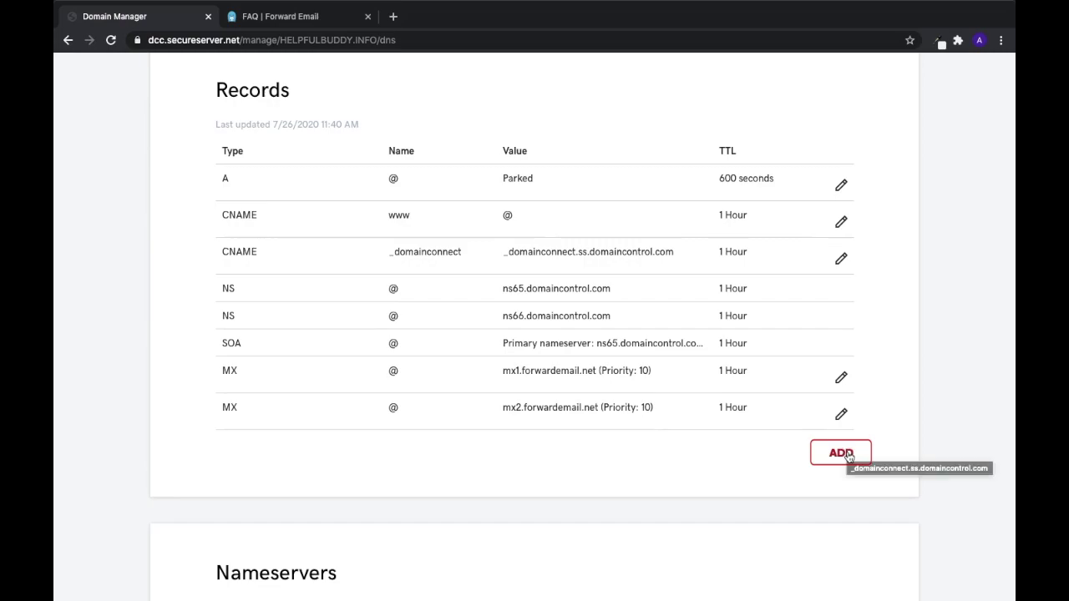
click(847, 456)
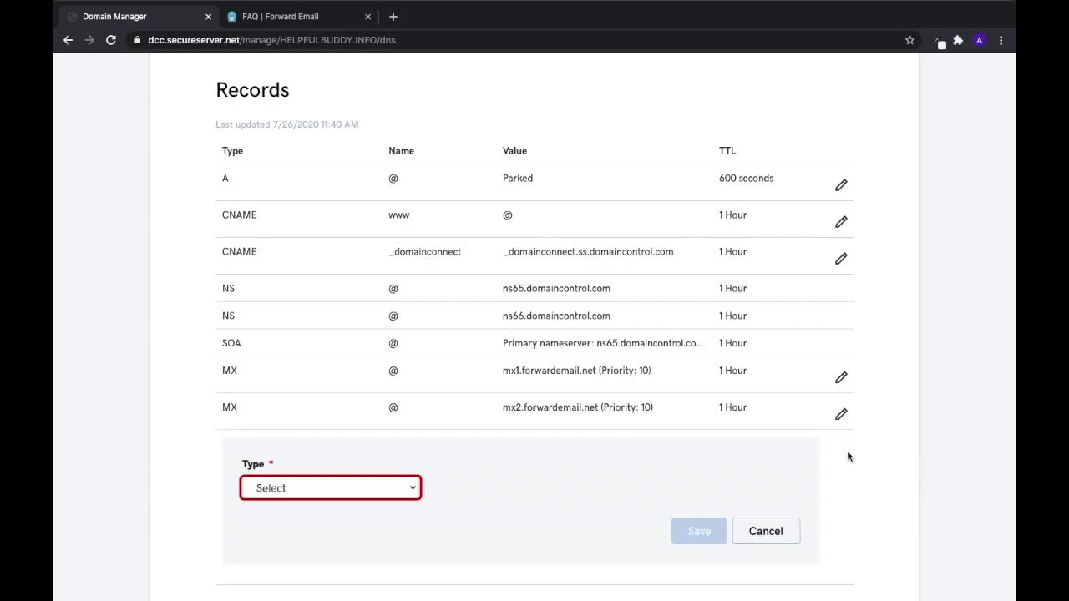
Make the new record a TXT record with host @
click(410, 489)
click(320, 558)
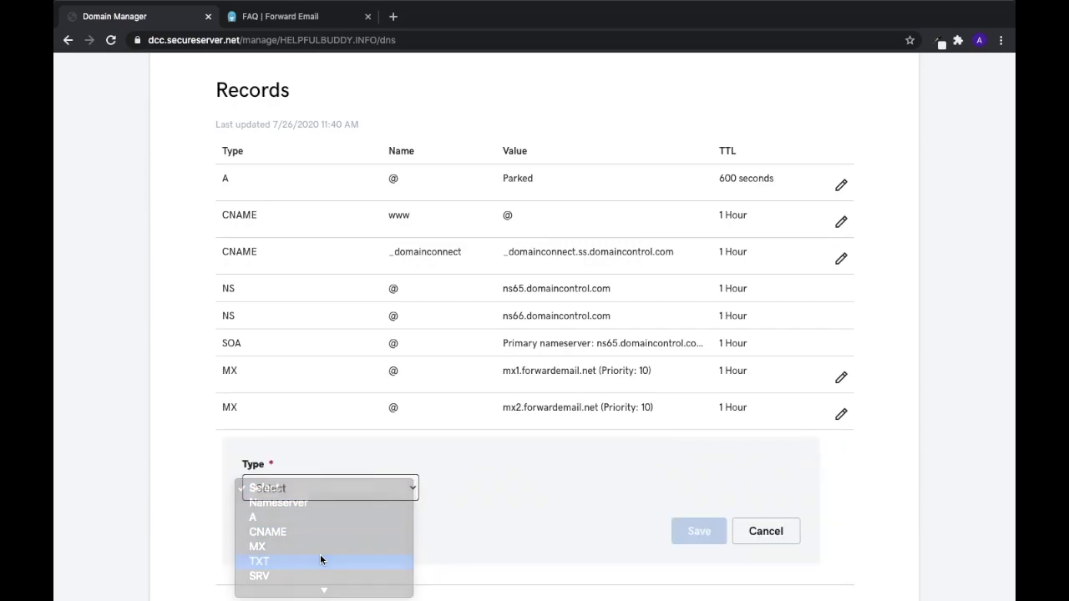
scroll(494, 487, down, 2)
click(518, 328)
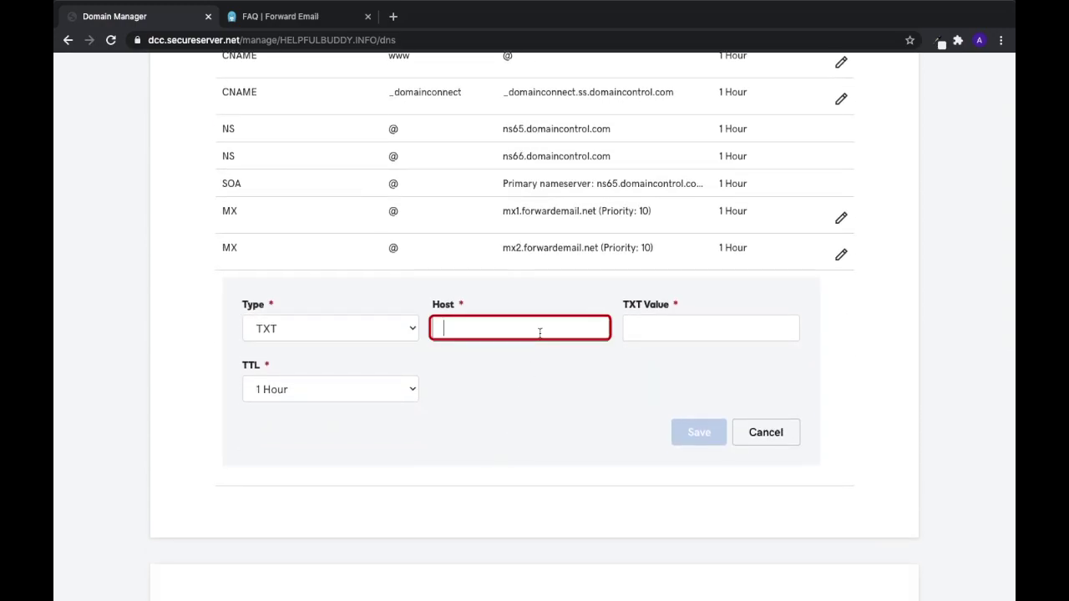
text(@)
Set the TXT value to forward-email= with the destination Gmail user name, then save
click(712, 327)
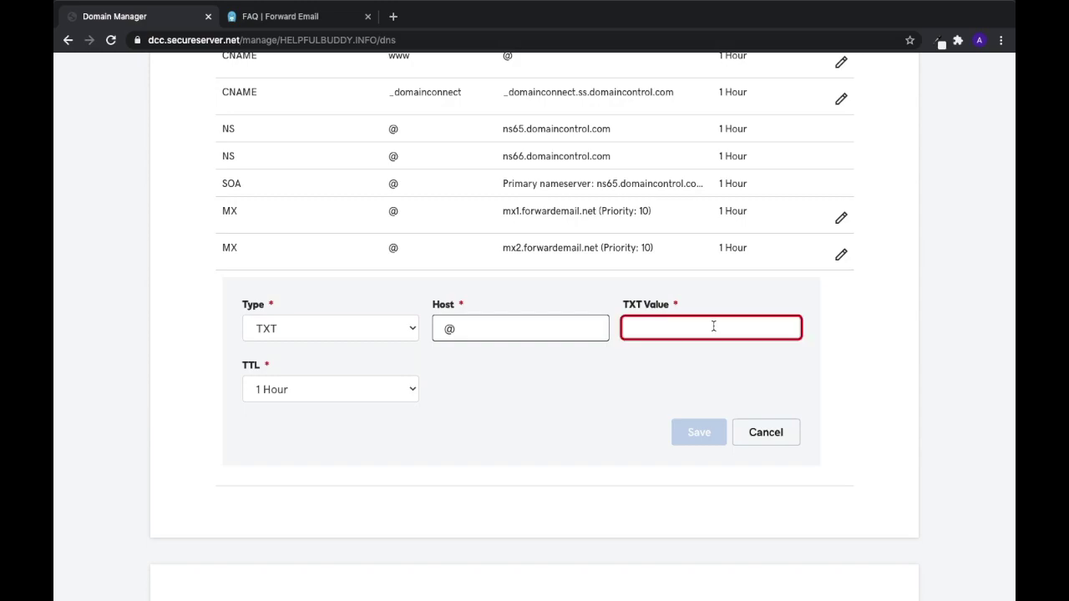
scroll(714, 325, up, 5)
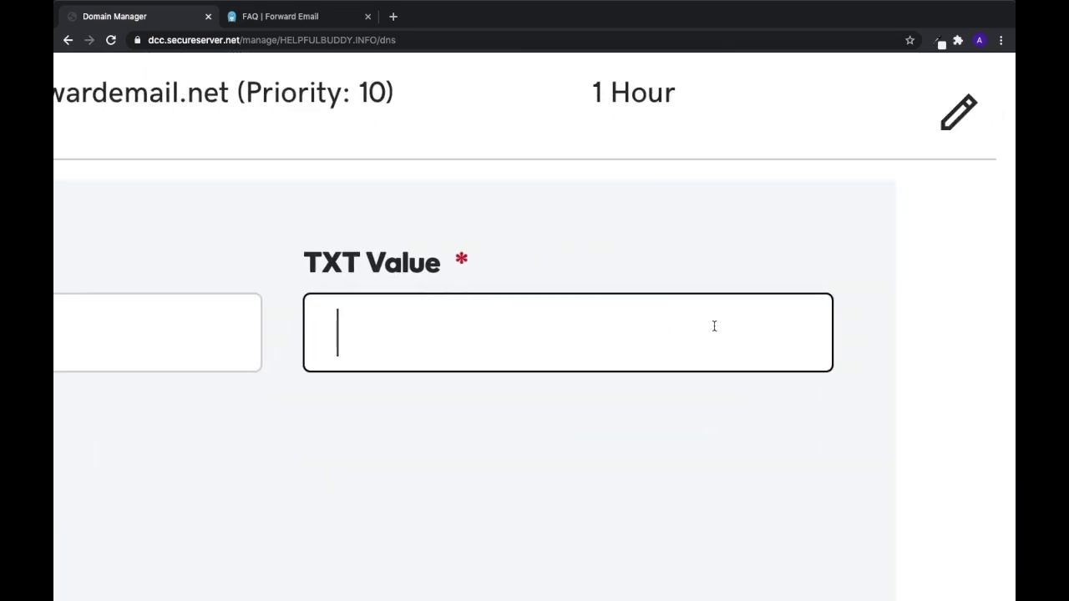
key(ctrl+v)
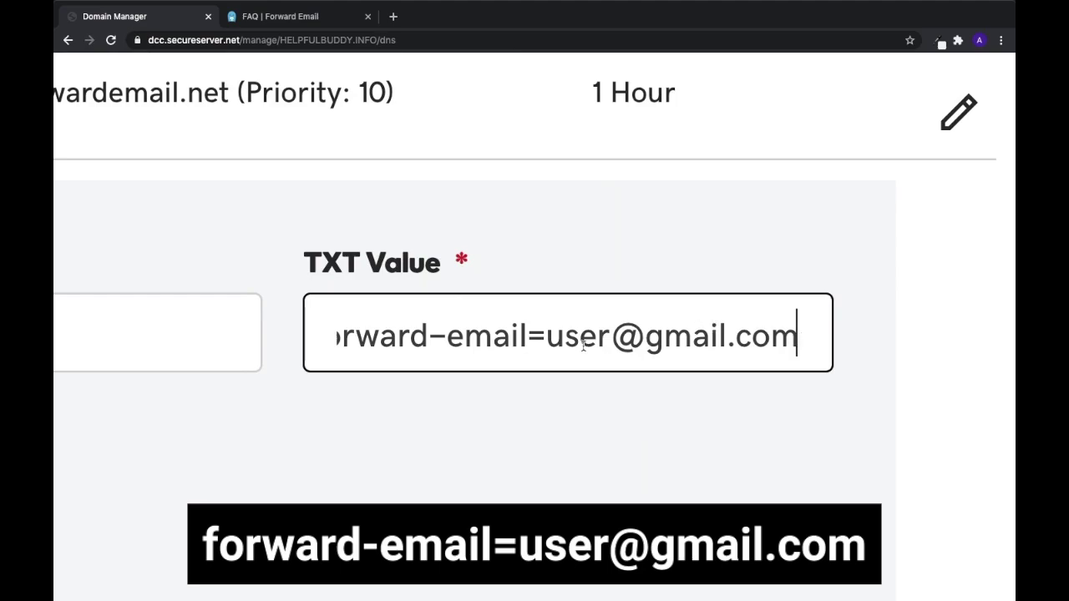
double_click(583, 345)
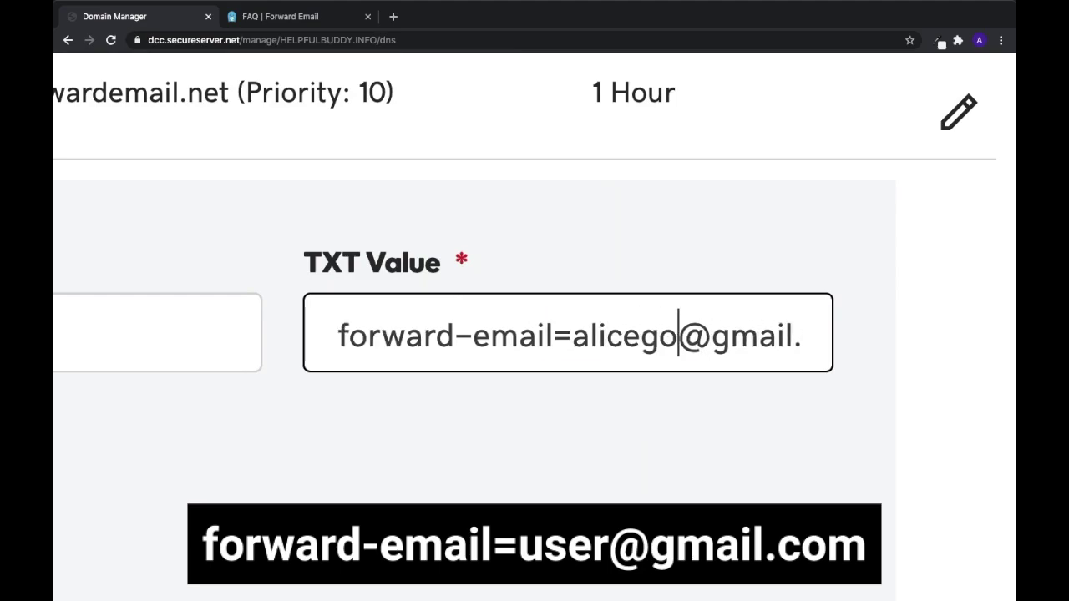
click(518, 466)
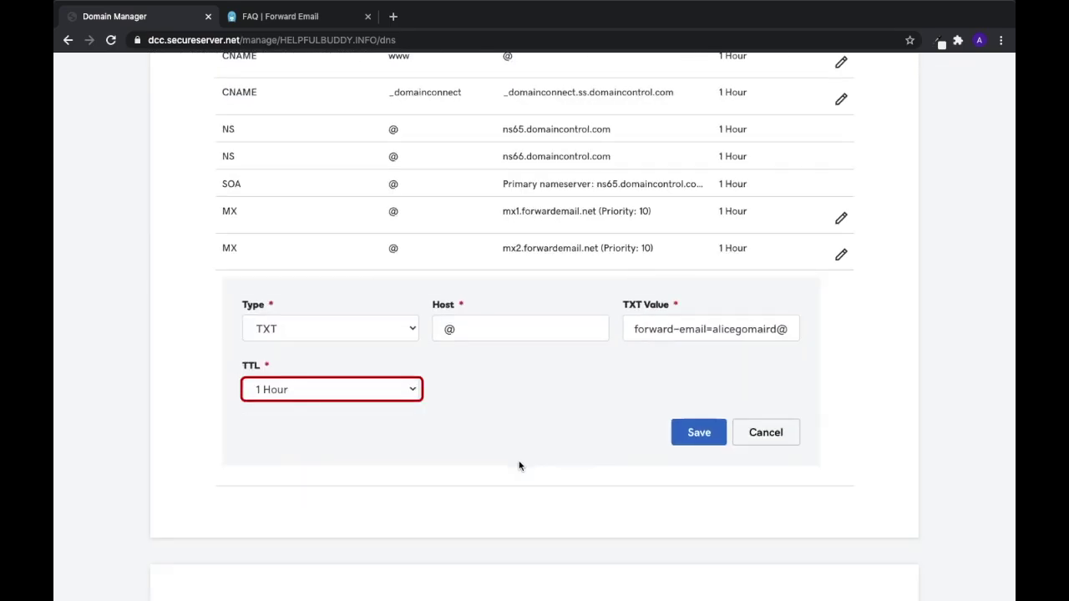
key(Tab)
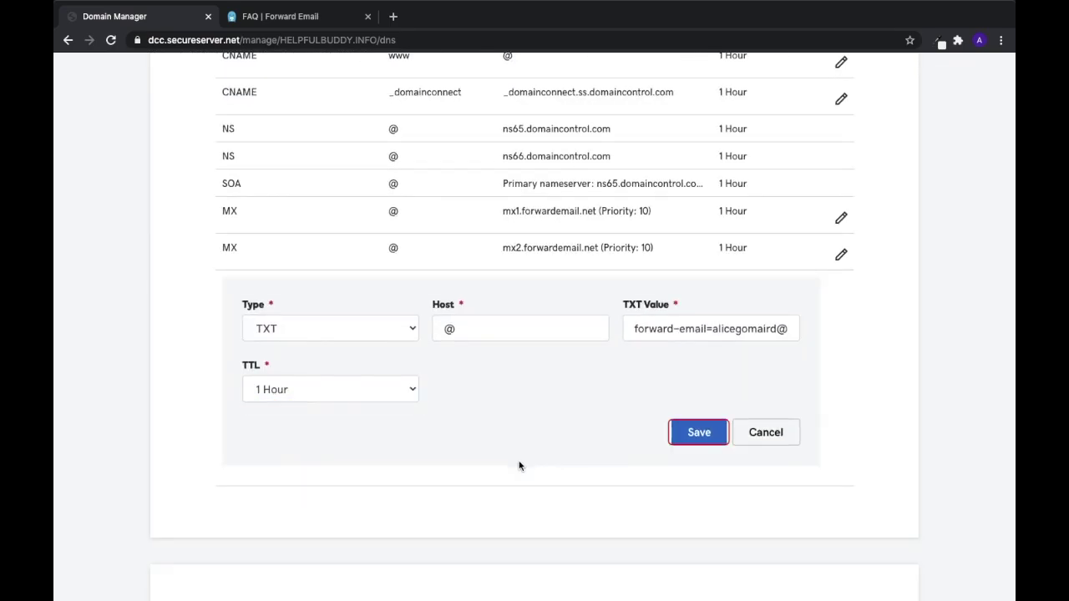
click(706, 433)
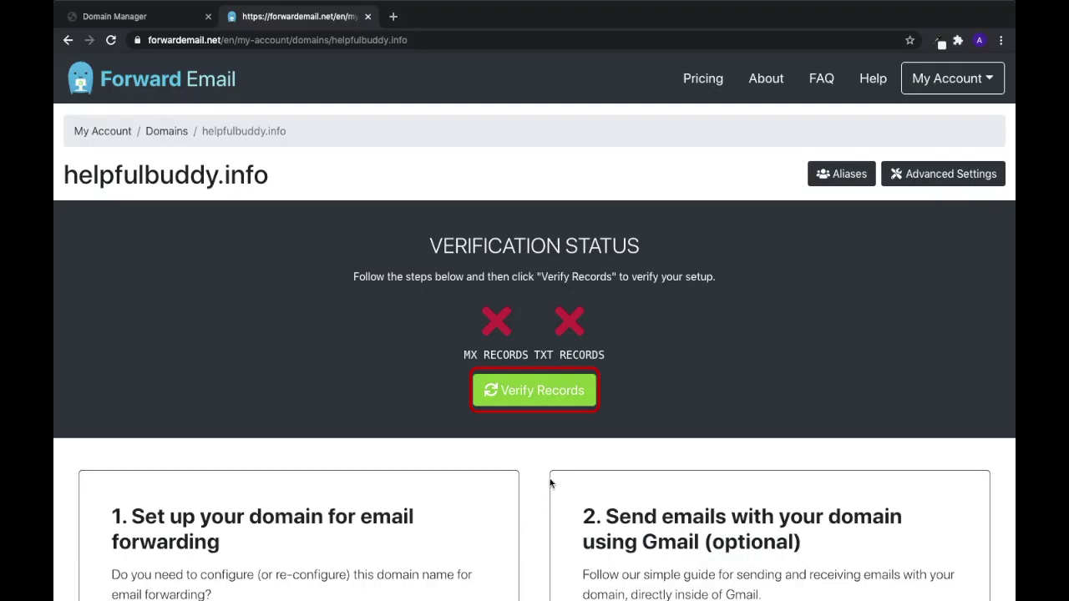
Run Verify Records for helpfulbuddy.info in Forward Email
click(548, 396)
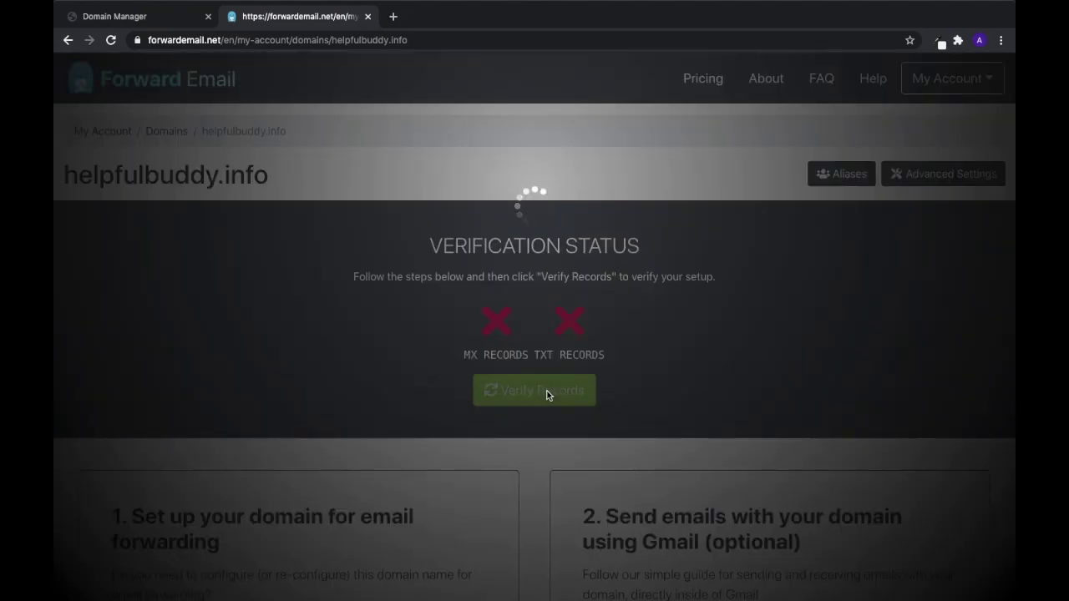